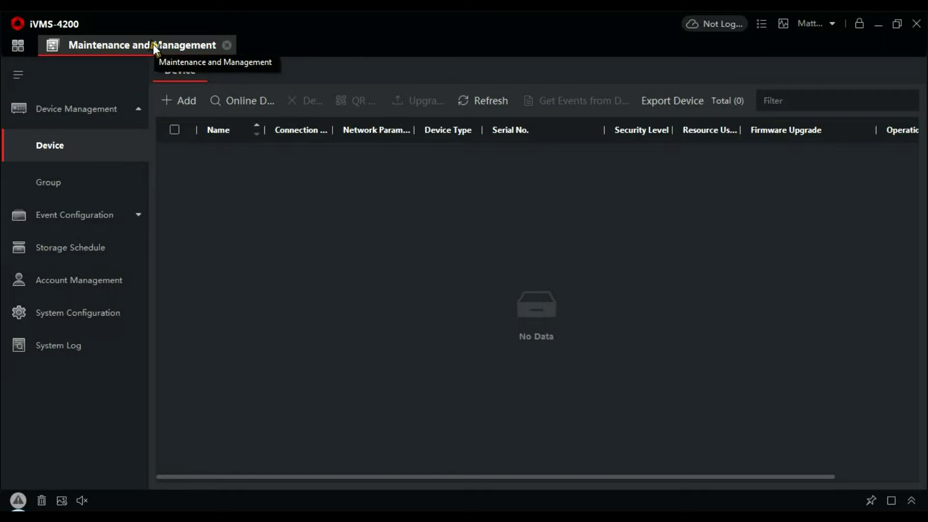
# - List the online intercom devices and select the unit at 192.168.1.21 for adding
pyautogui.click(250, 104)
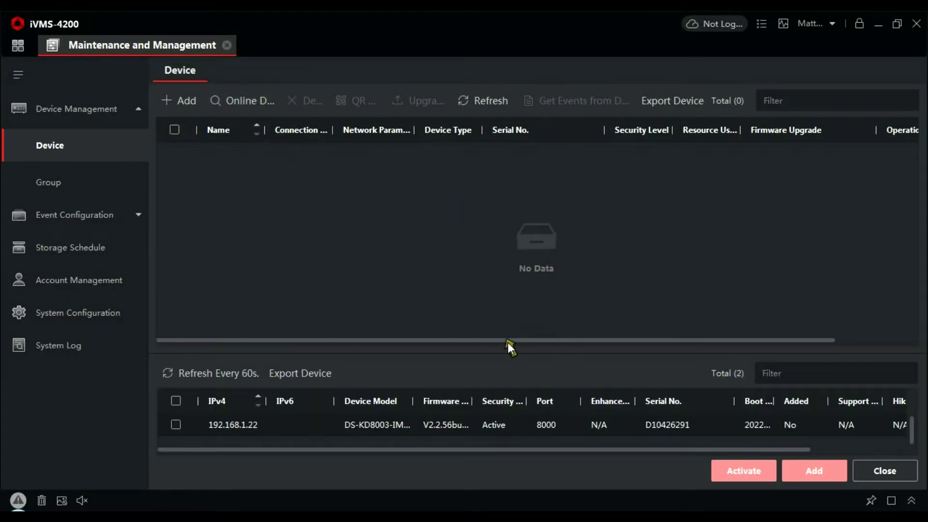
pyautogui.moveTo(486, 353); pyautogui.dragTo(498, 312)
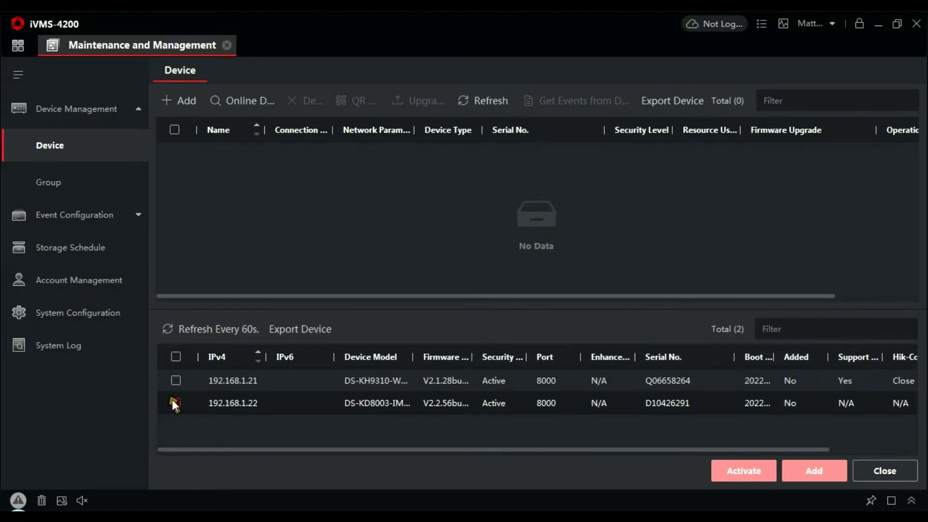
pyautogui.click(174, 379)
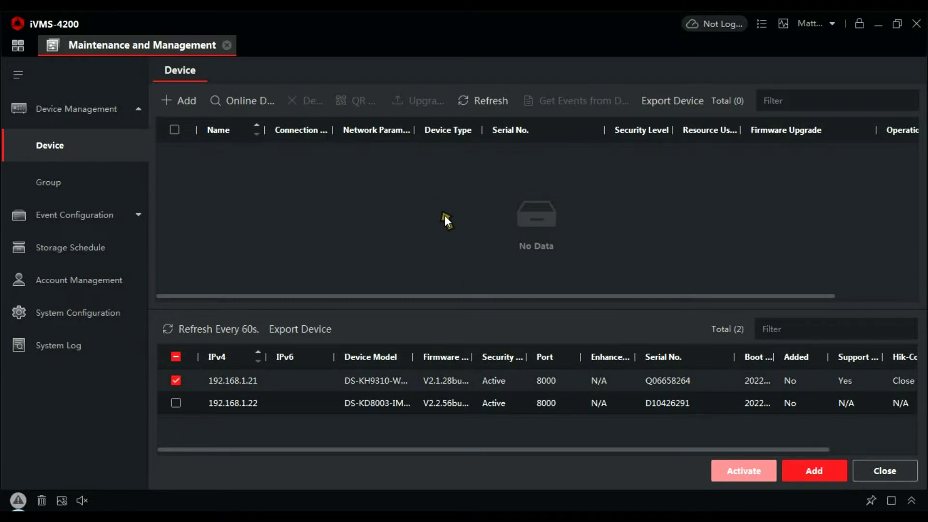
pyautogui.click(814, 469)
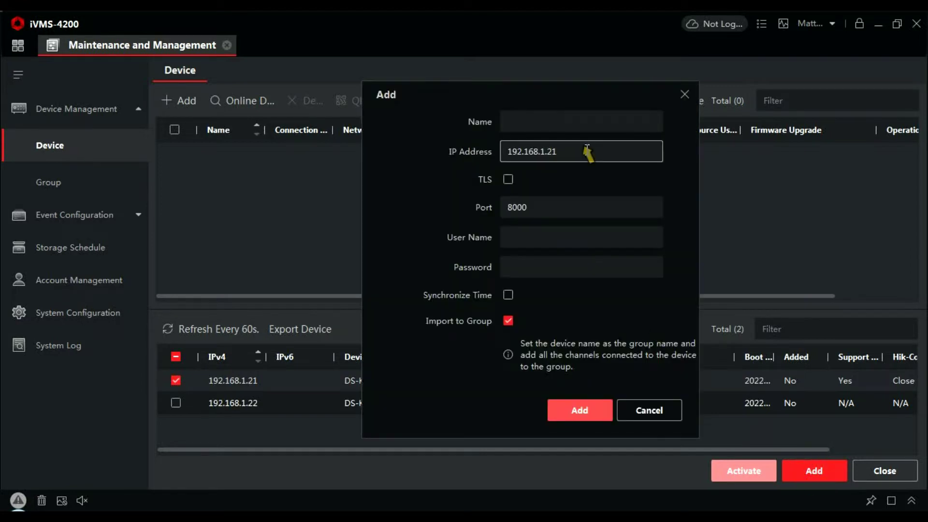
# - Name it Handset with user admin and the device password, and submit it
pyautogui.click(573, 126)
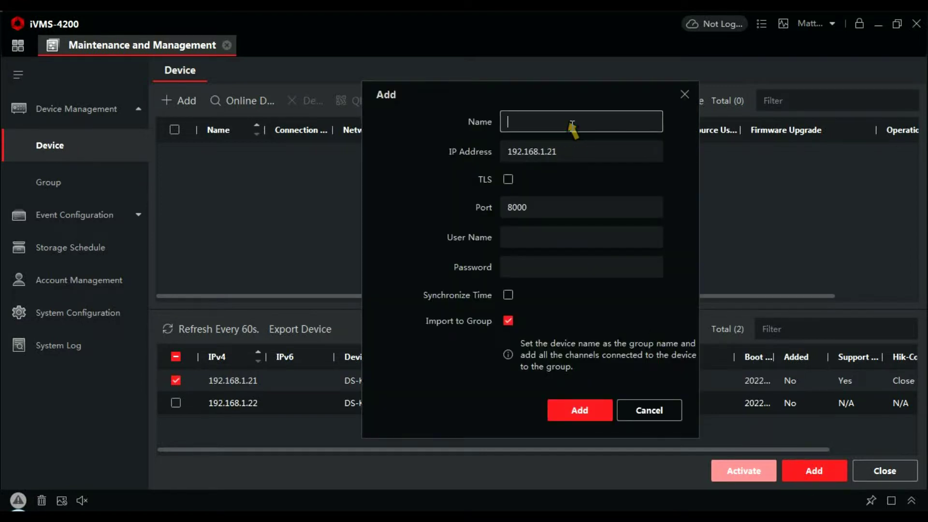
pyautogui.write('Handset')
pyautogui.click(527, 236)
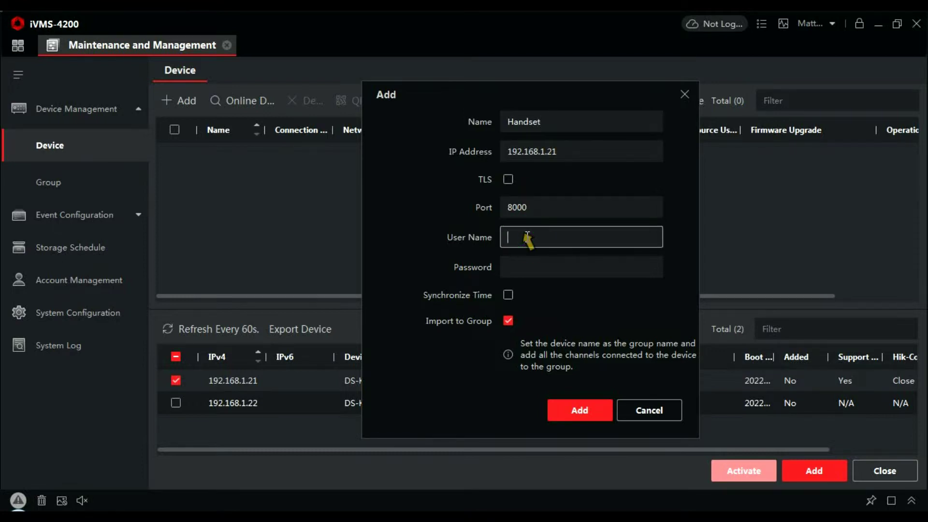
pyautogui.write('admin')
pyautogui.press('Tab')
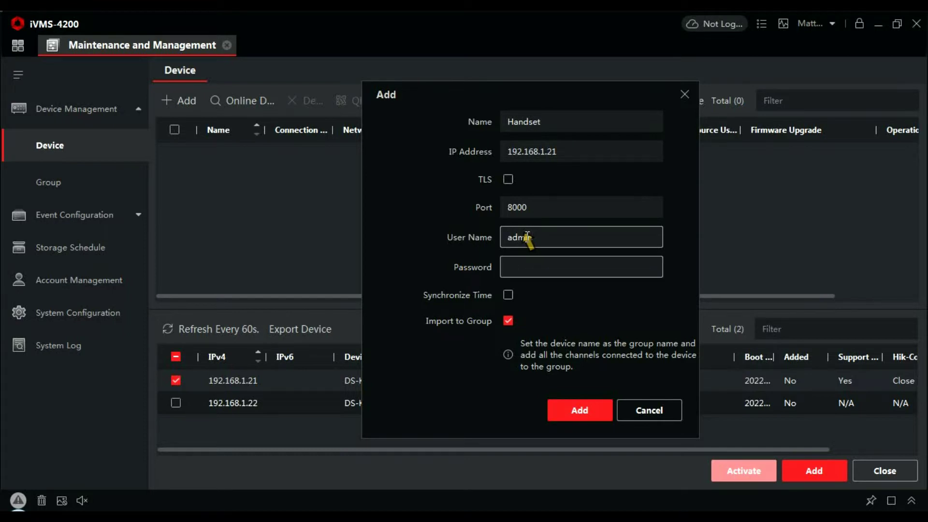
pyautogui.write('••••••••')
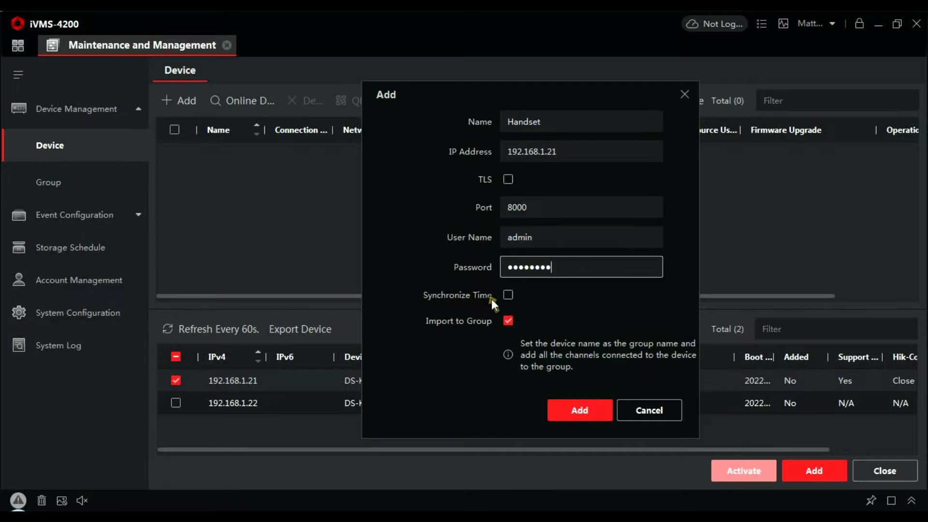
pyautogui.click(585, 421)
# - Confirm the Handset addition and select the door station at 192.168.1.22 instead
pyautogui.click(590, 411)
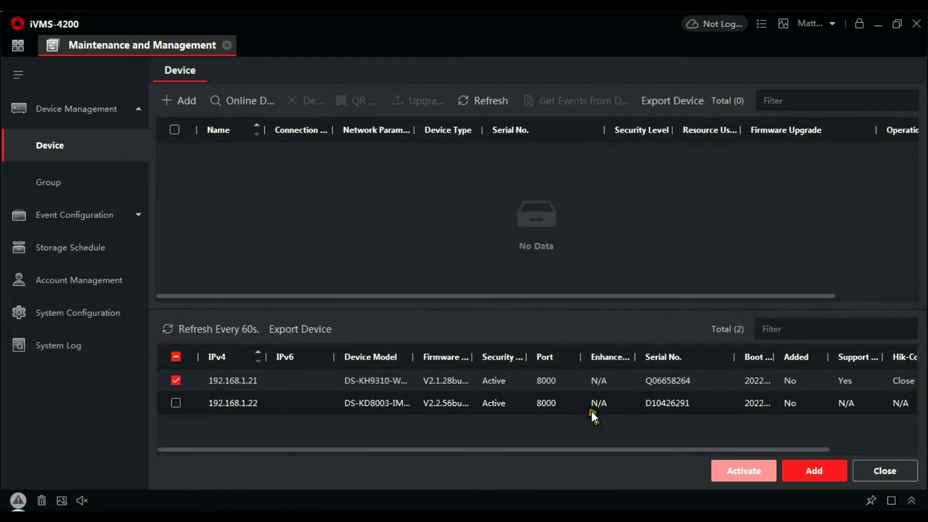
pyautogui.click(175, 380)
pyautogui.click(175, 403)
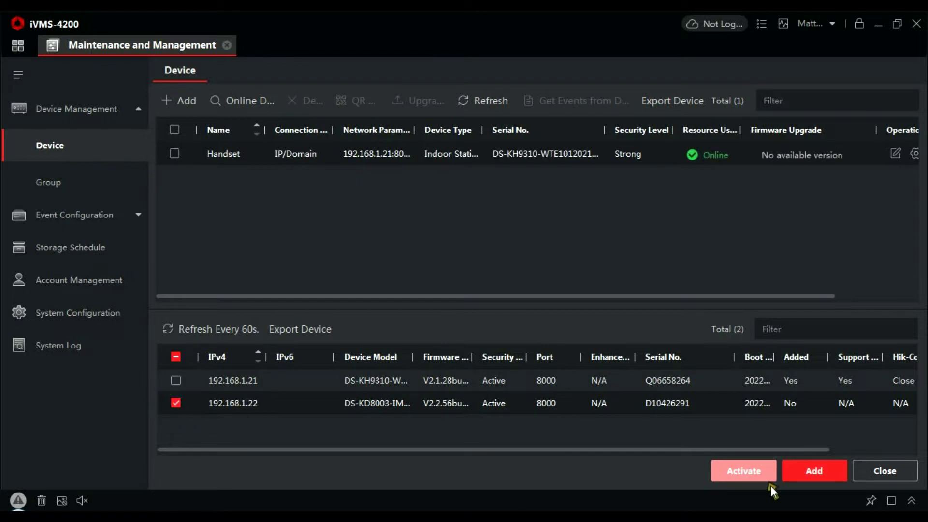
# - Add the door station as Door with time synchronisation enabled
pyautogui.click(821, 470)
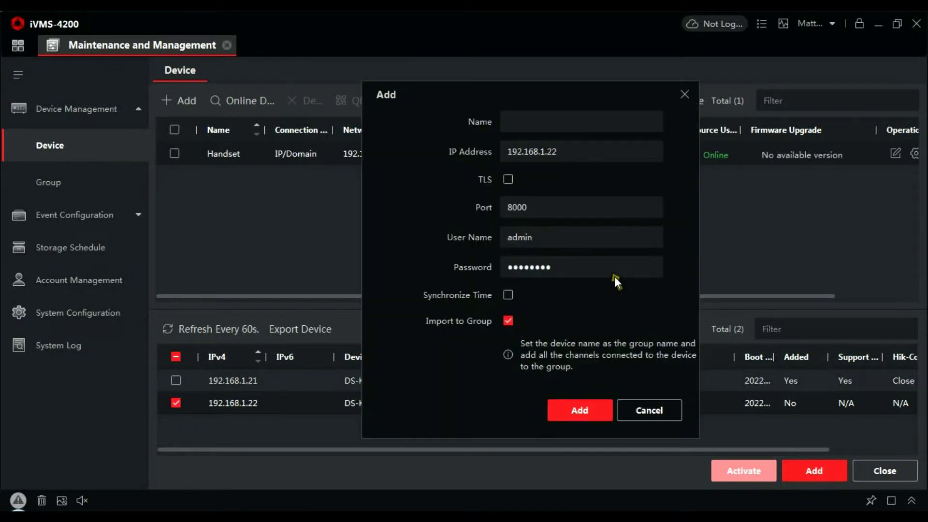
pyautogui.click(570, 121)
pyautogui.write('D')
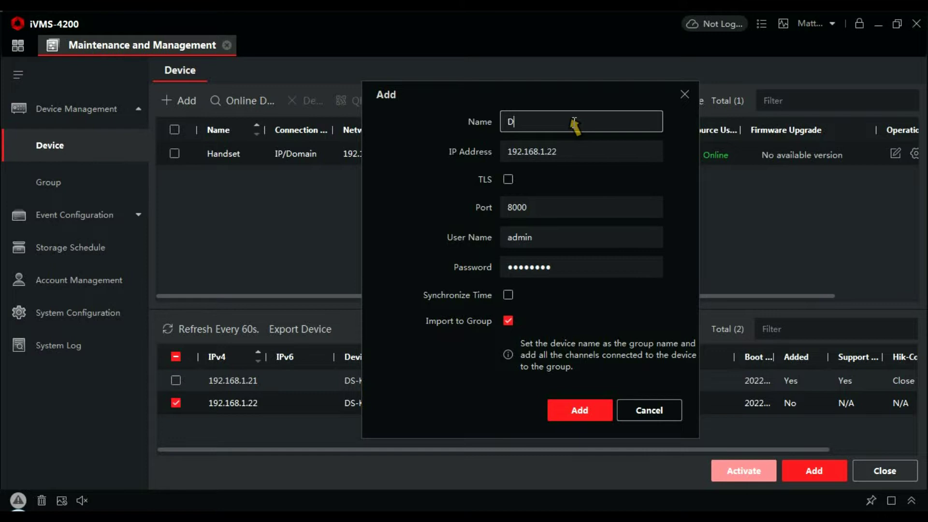
pyautogui.write('oor')
pyautogui.click(508, 294)
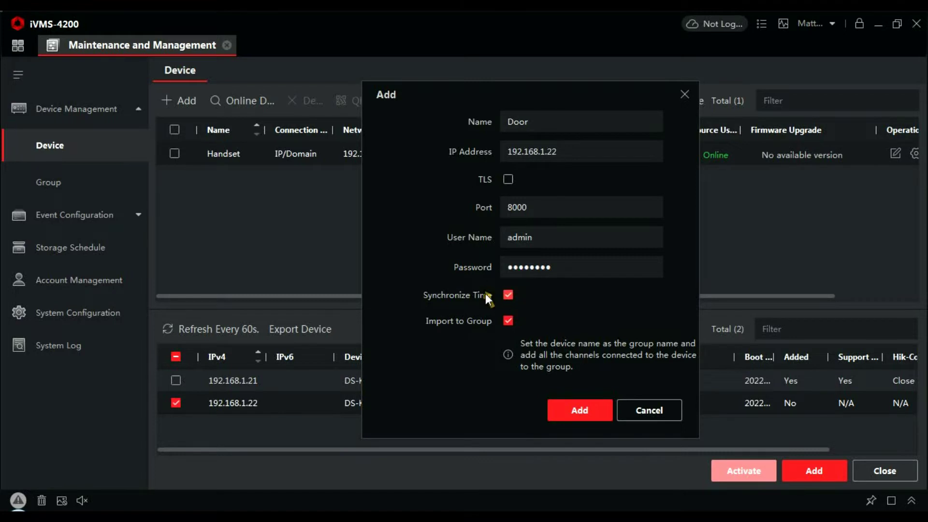
pyautogui.click(597, 409)
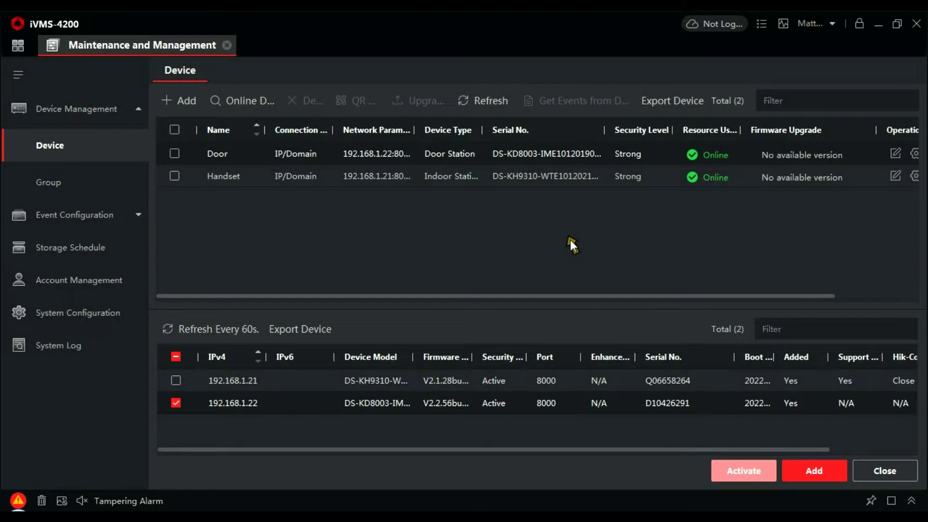
# - Open Door's remote configuration maximised on its Device Management page
pyautogui.click(552, 295)
pyautogui.moveTo(552, 297); pyautogui.dragTo(692, 307)
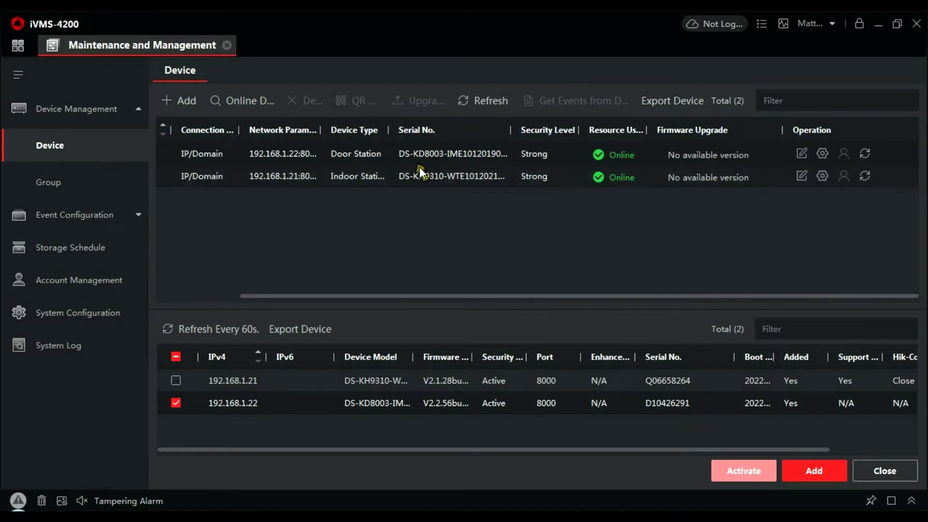
pyautogui.click(822, 154)
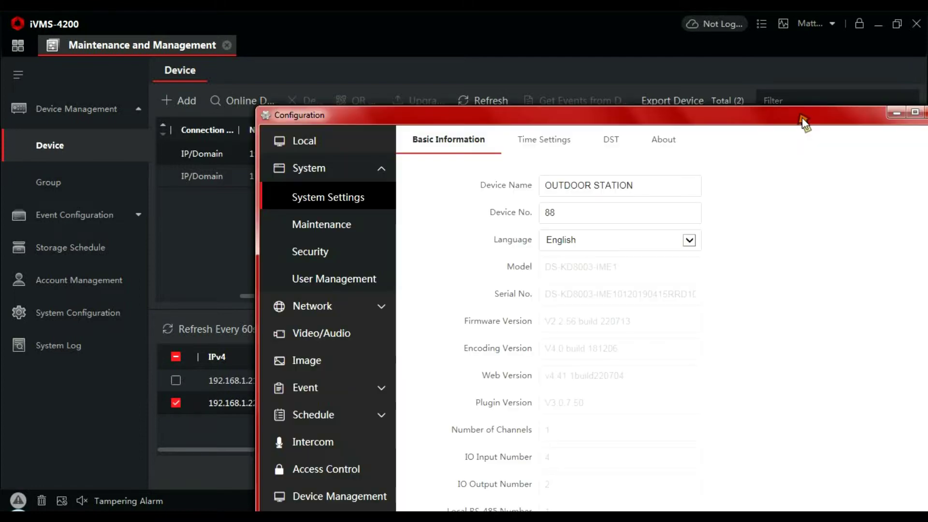
pyautogui.doubleClick(801, 117)
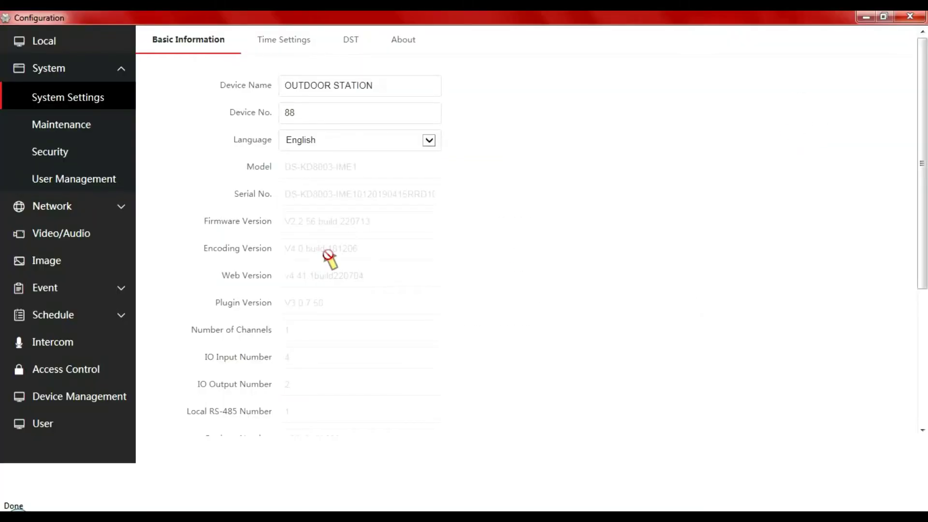
pyautogui.click(85, 393)
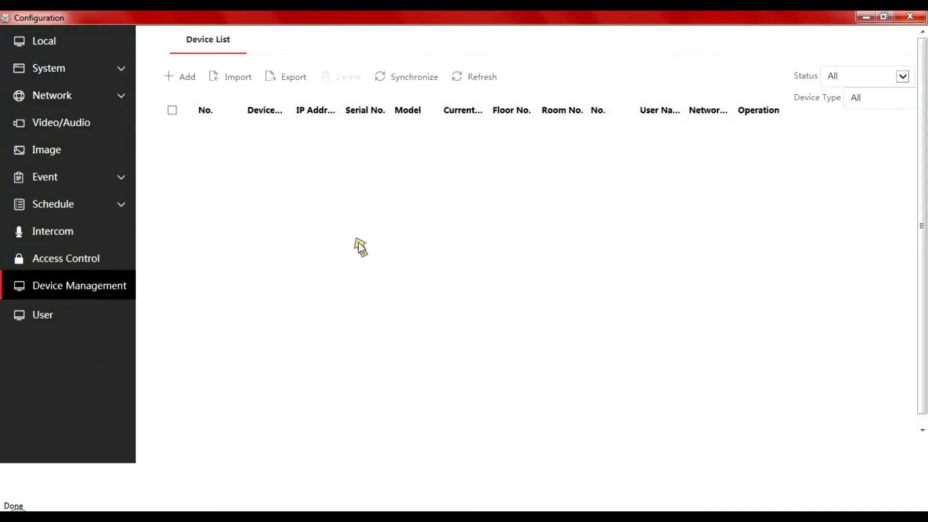
pyautogui.click(184, 79)
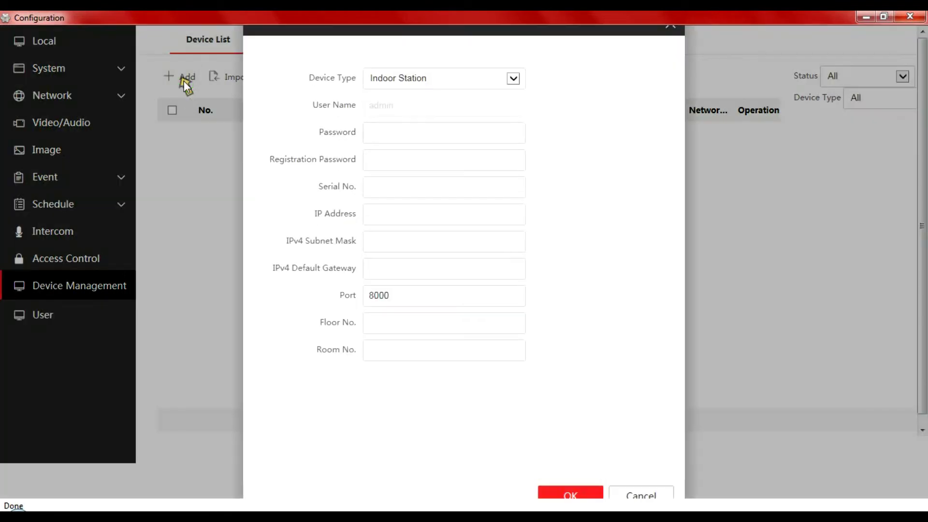
pyautogui.click(395, 133)
pyautogui.write('123')
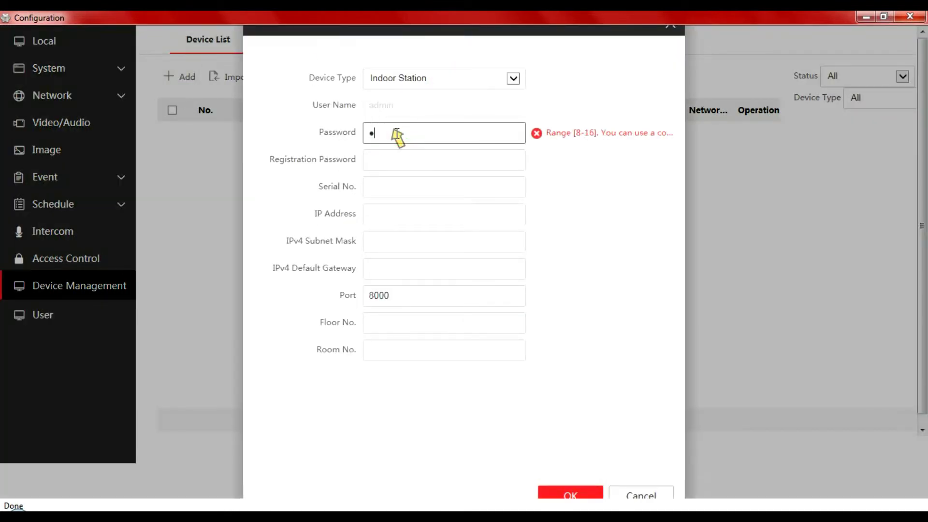
pyautogui.write('45678')
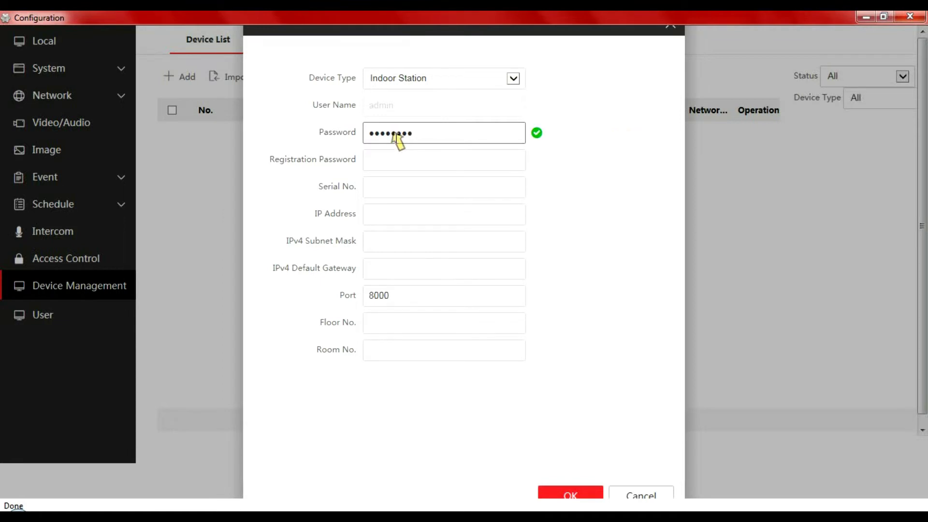
pyautogui.click(396, 161)
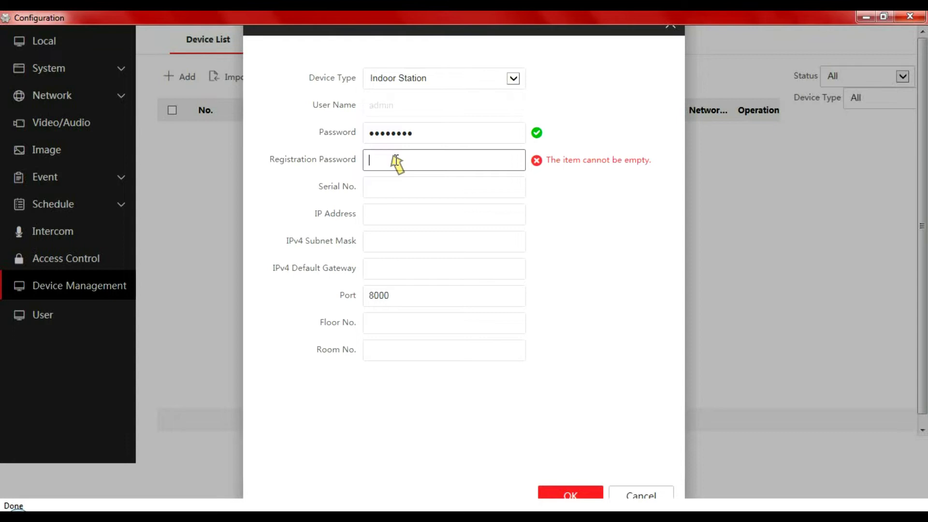
pyautogui.write('1234')
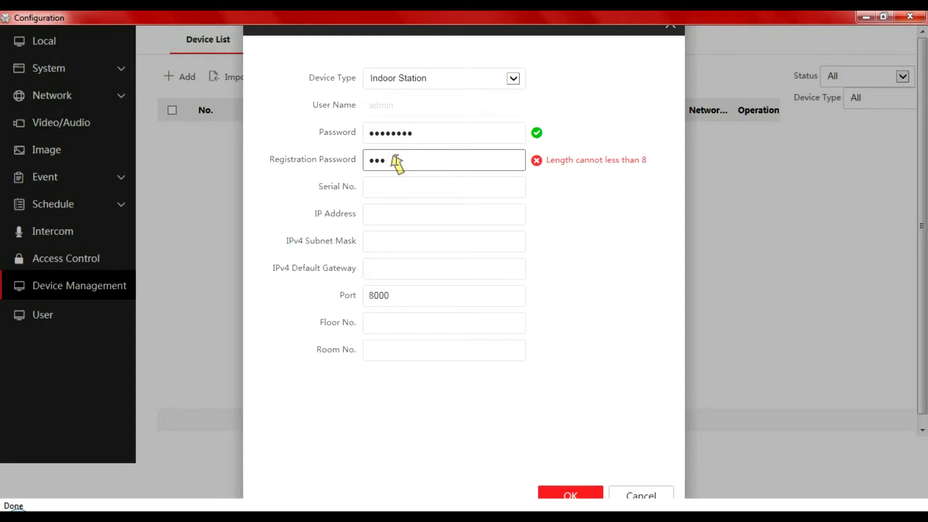
pyautogui.write('5678')
pyautogui.click(387, 190)
pyautogui.click(399, 188)
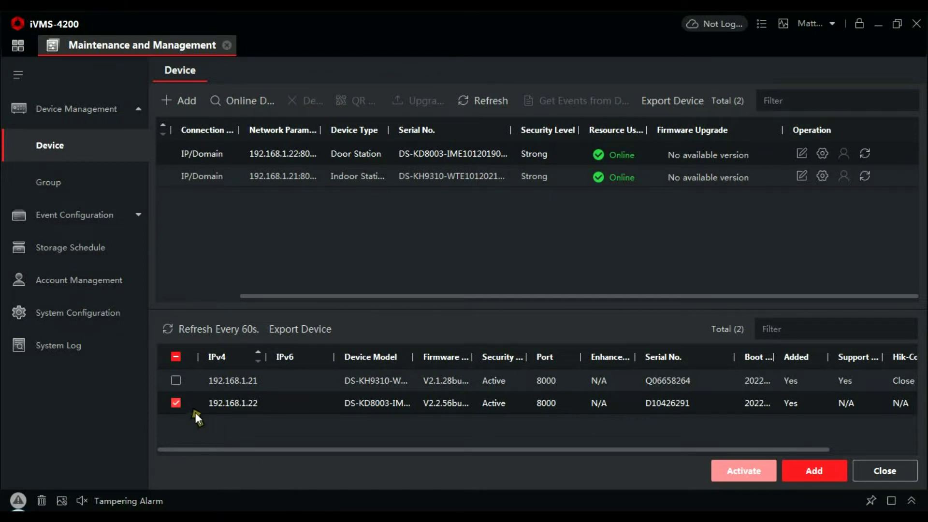
pyautogui.click(178, 404)
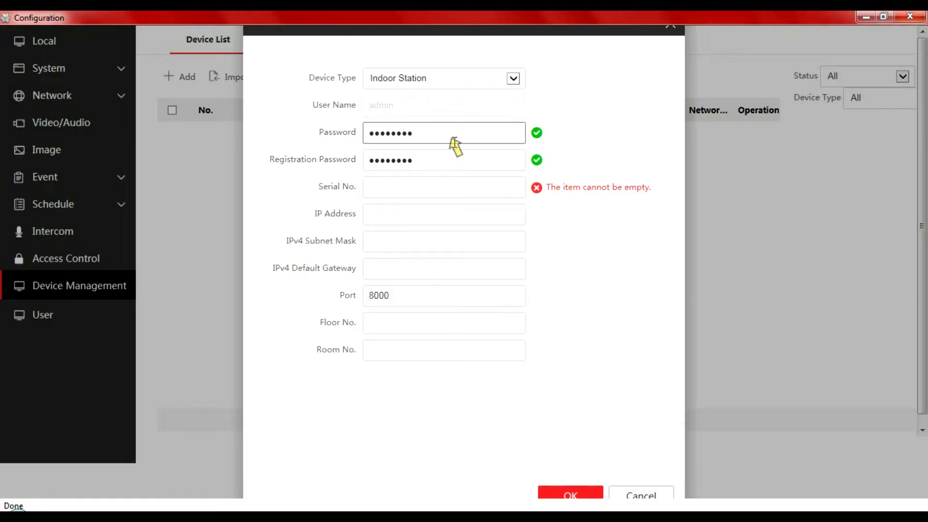
pyautogui.click(406, 189)
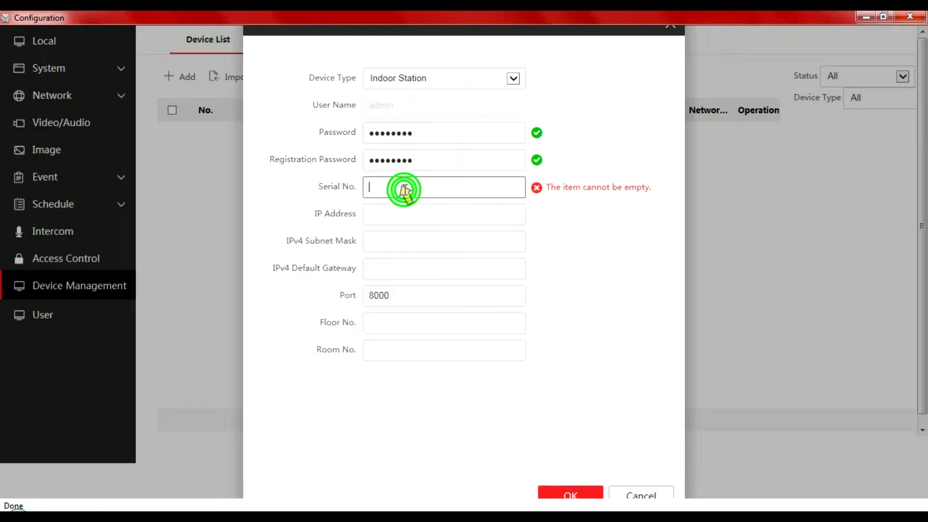
pyautogui.write('Q')
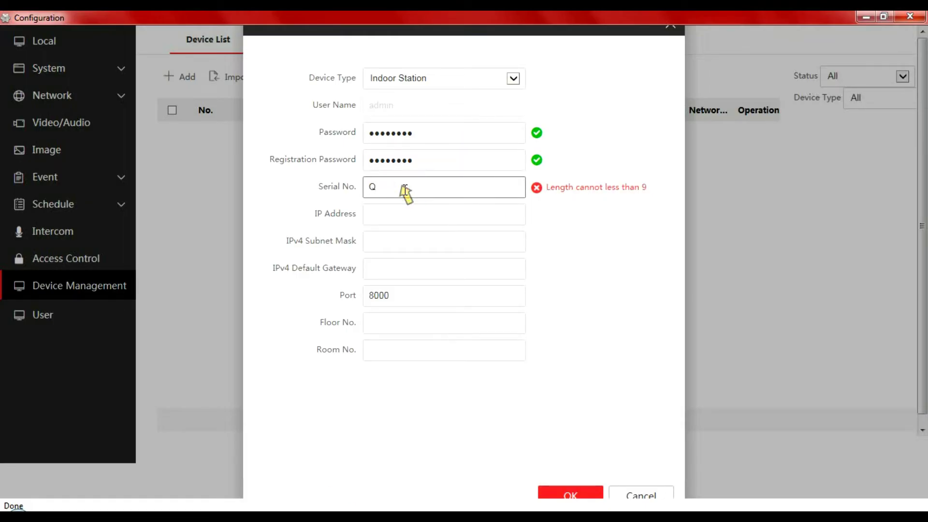
pyautogui.write('06658')
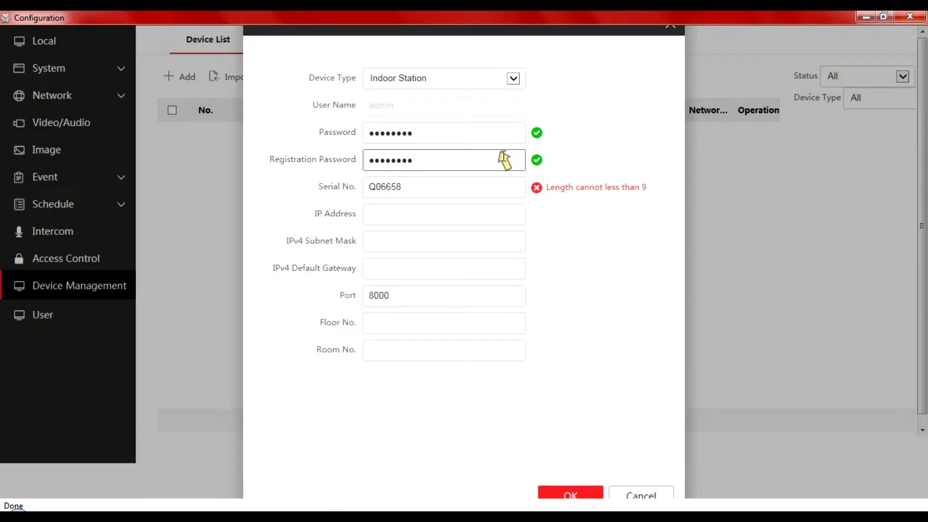
pyautogui.click(447, 190)
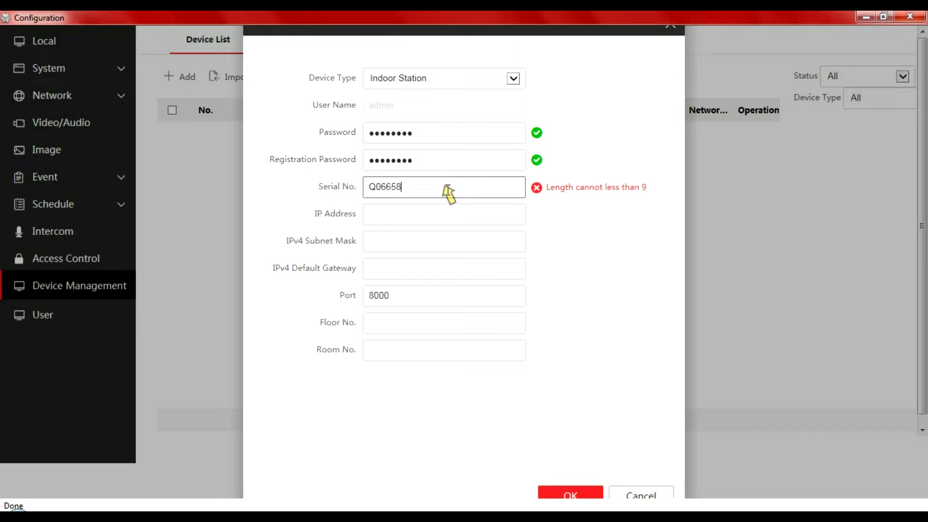
pyautogui.write('264')
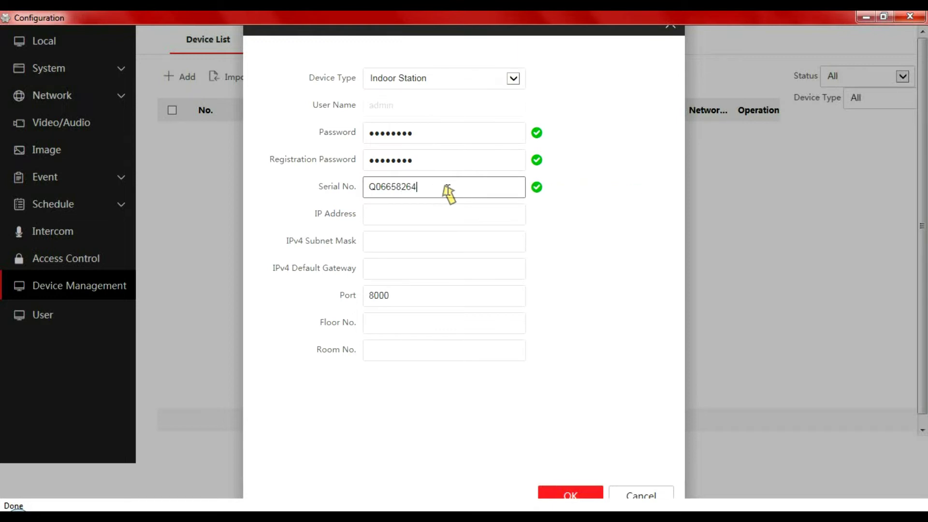
# - Give it IP 192.168.1.21, mask 255.255.255.0, gateway 192.168.1.254, floor 1, room 1, and confirm
pyautogui.click(428, 216)
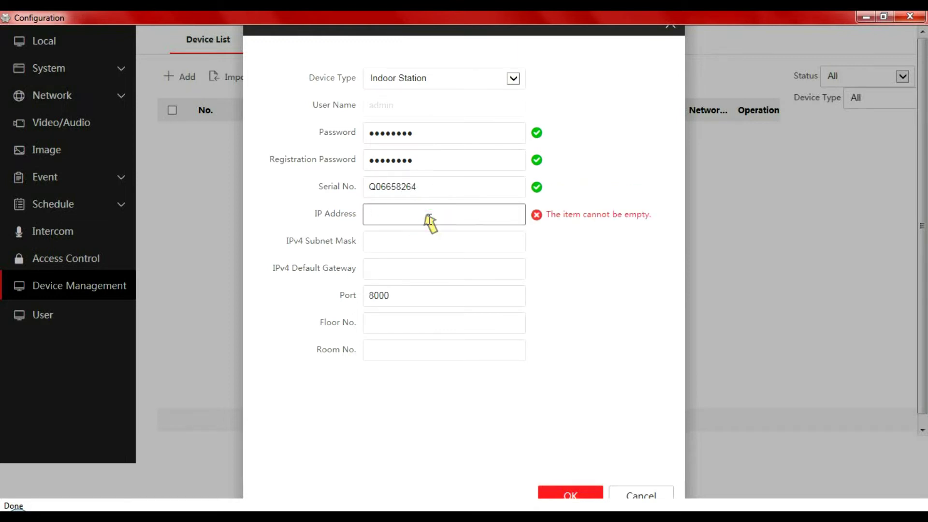
pyautogui.write('19')
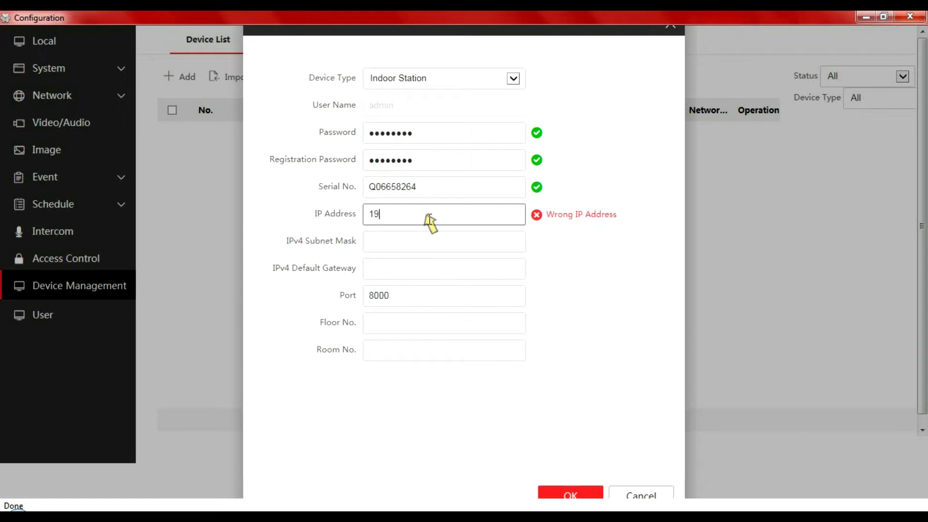
pyautogui.write('2.168.1.')
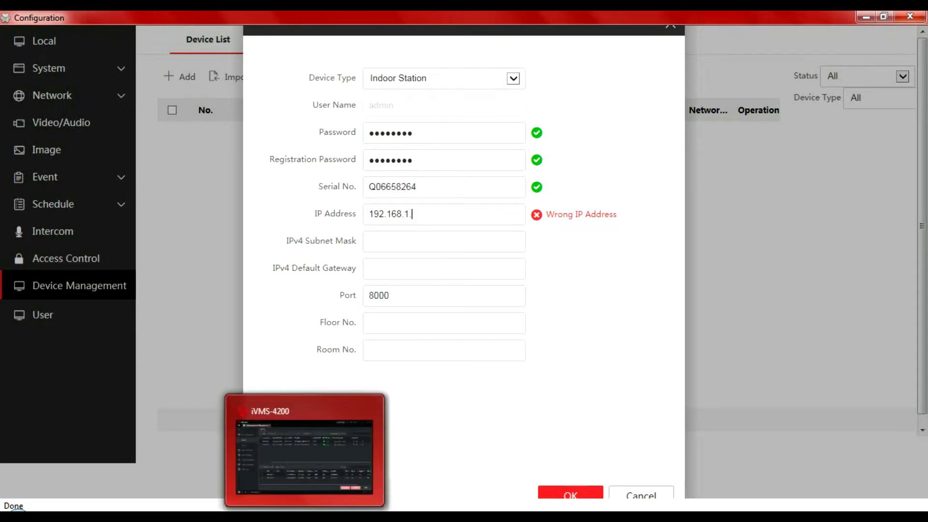
pyautogui.click(305, 450)
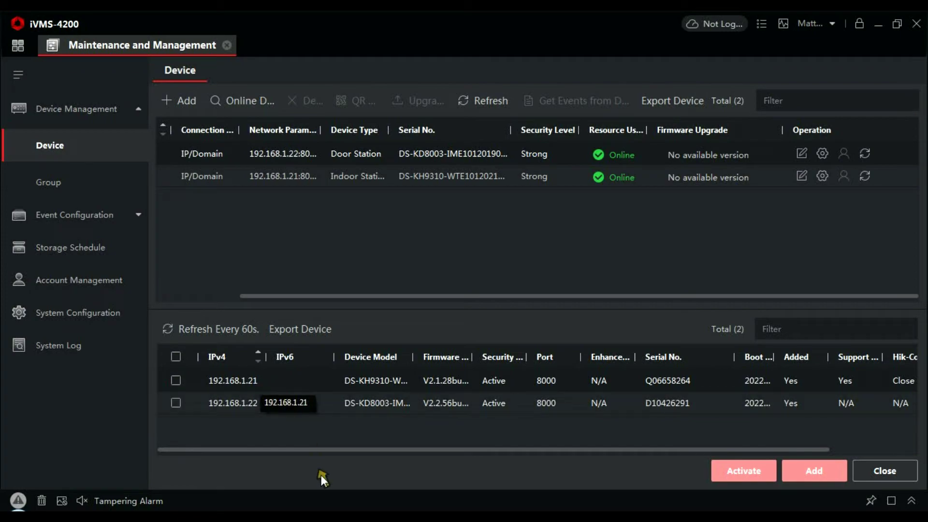
pyautogui.click(332, 509)
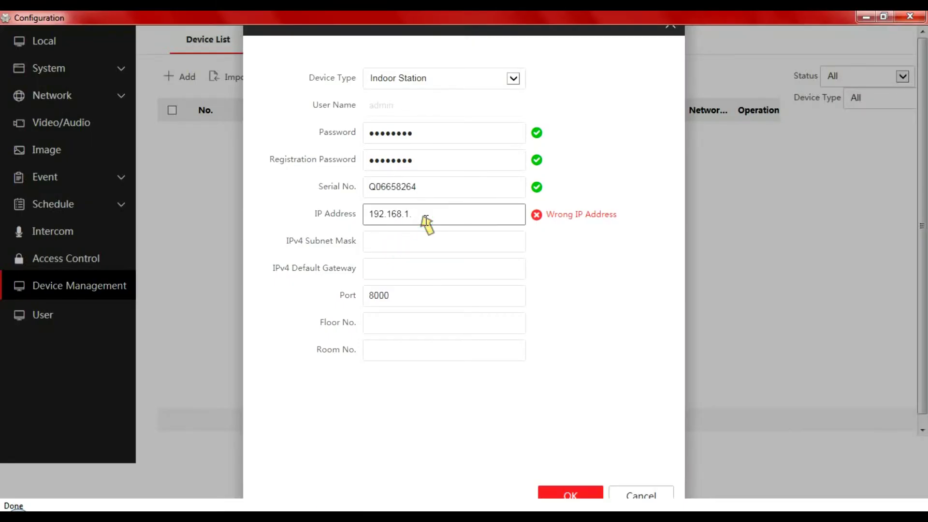
pyautogui.write('21')
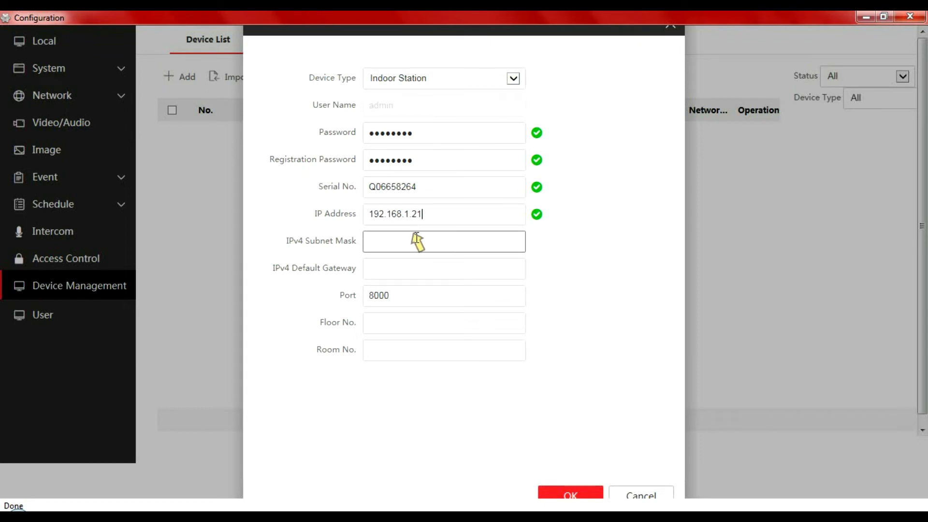
pyautogui.click(416, 237)
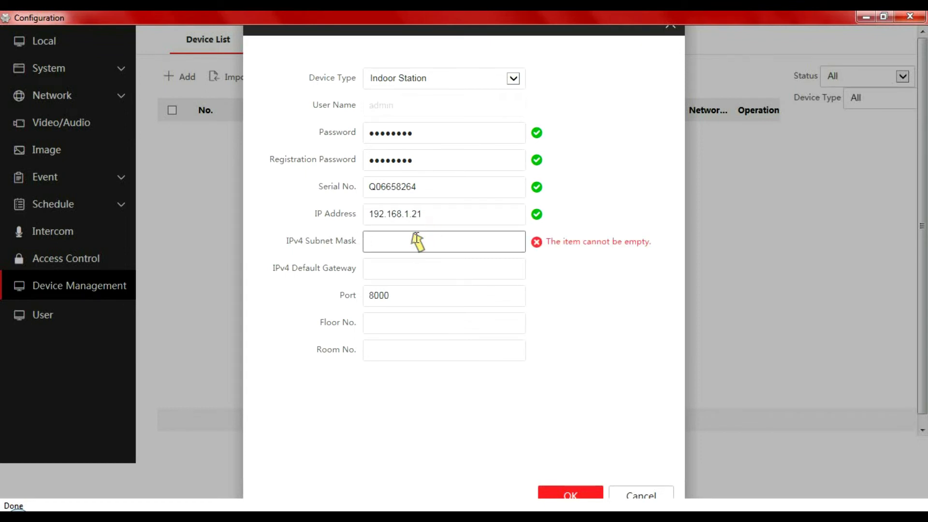
pyautogui.write('255')
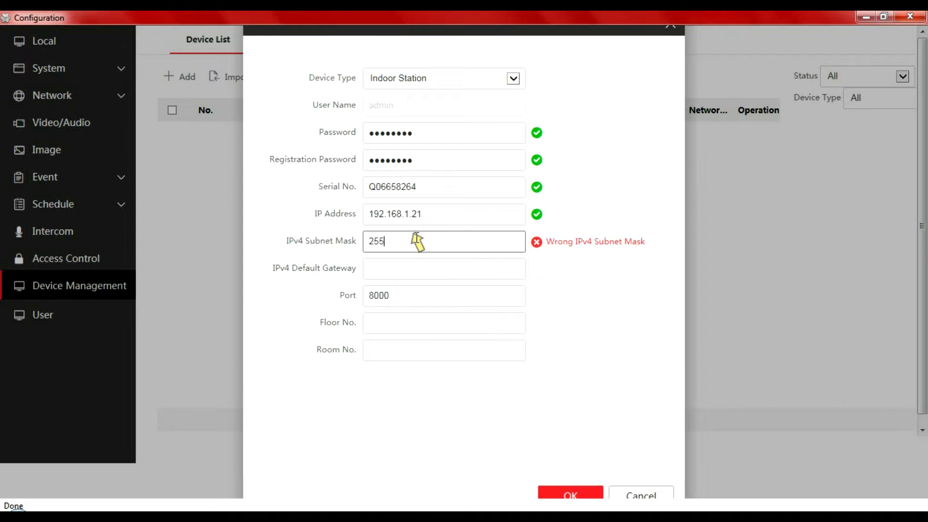
pyautogui.write('.255.255.0')
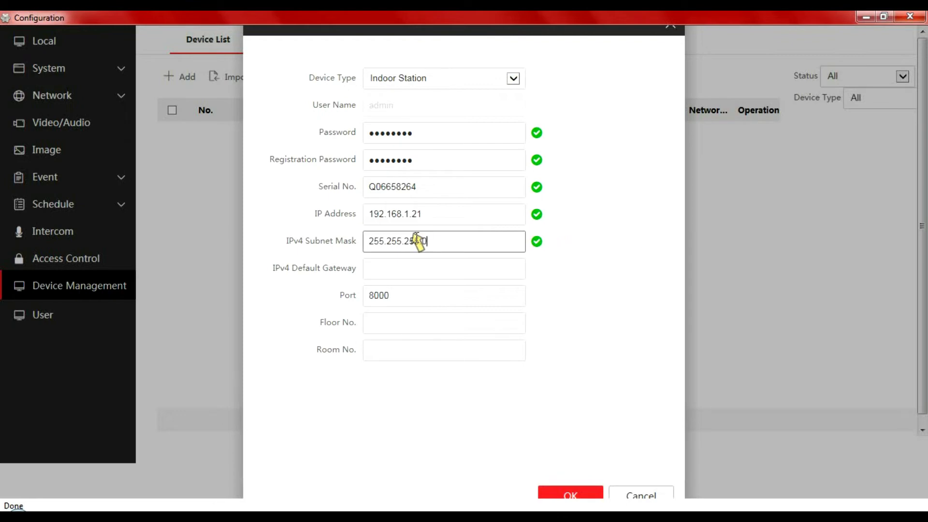
pyautogui.click(404, 269)
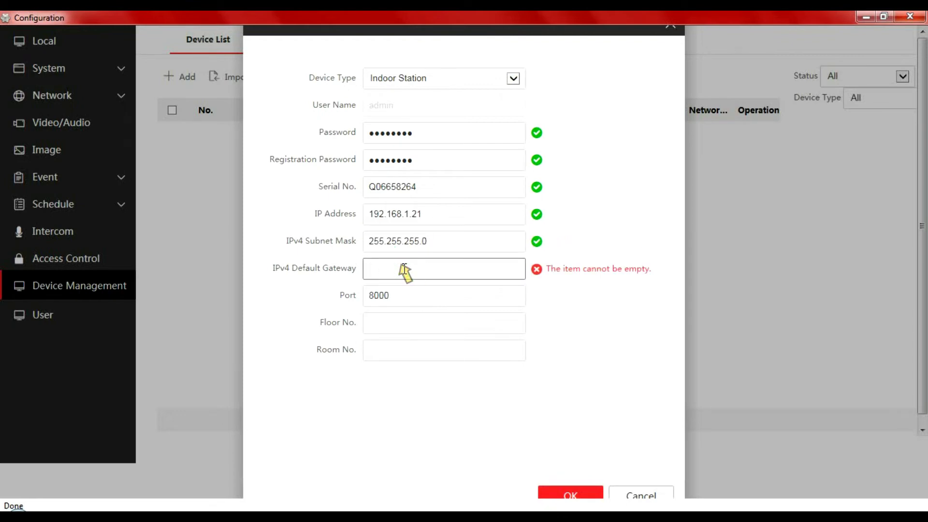
pyautogui.write('1')
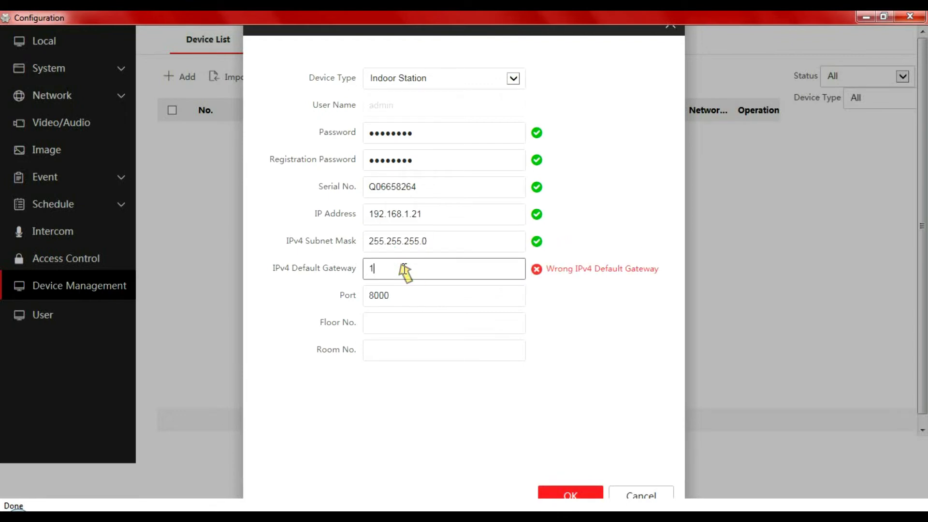
pyautogui.write('92.168.1.254')
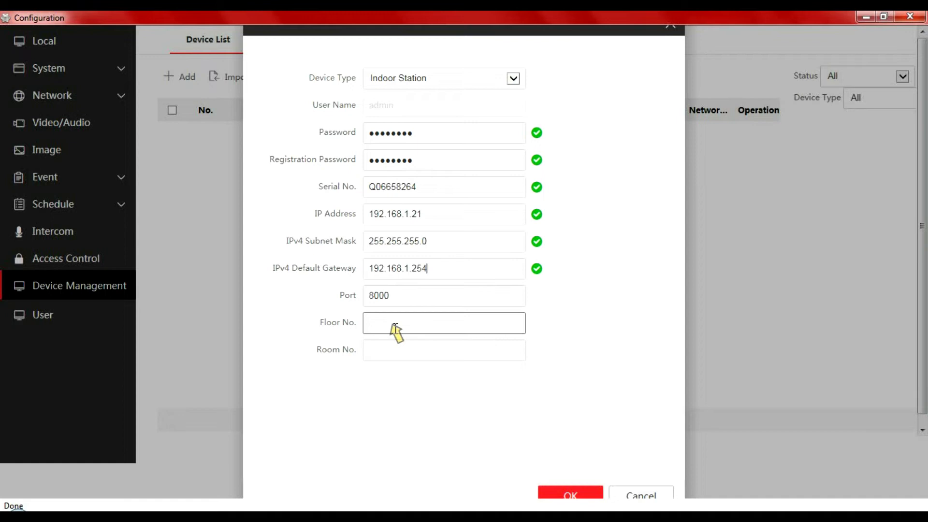
pyautogui.click(394, 325)
pyautogui.write('1')
pyautogui.click(389, 352)
pyautogui.write('1')
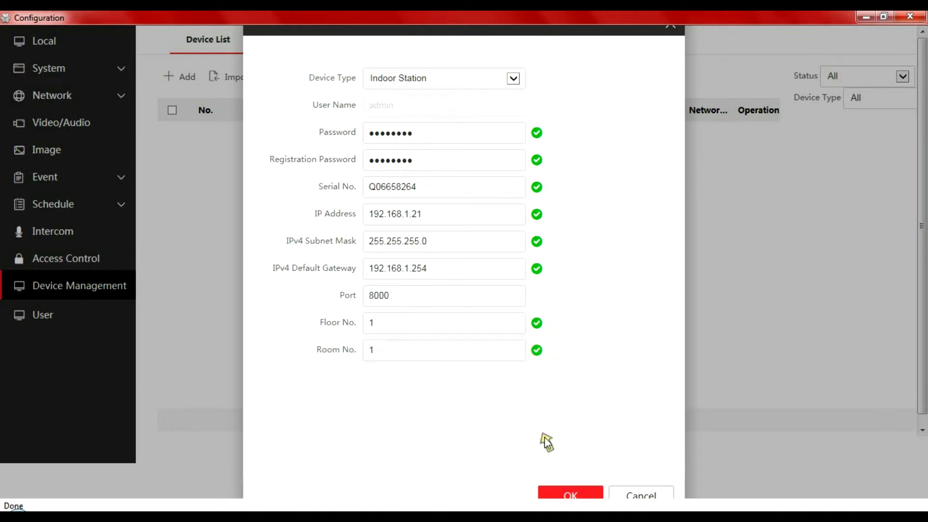
pyautogui.click(580, 493)
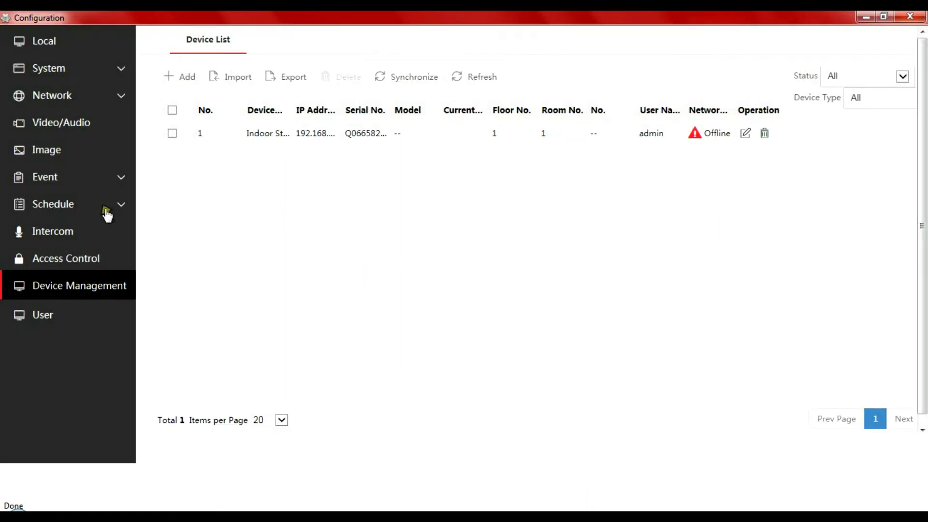
# - Save a registration password in Door's Intercom Session Settings, then close its configuration
pyautogui.click(59, 231)
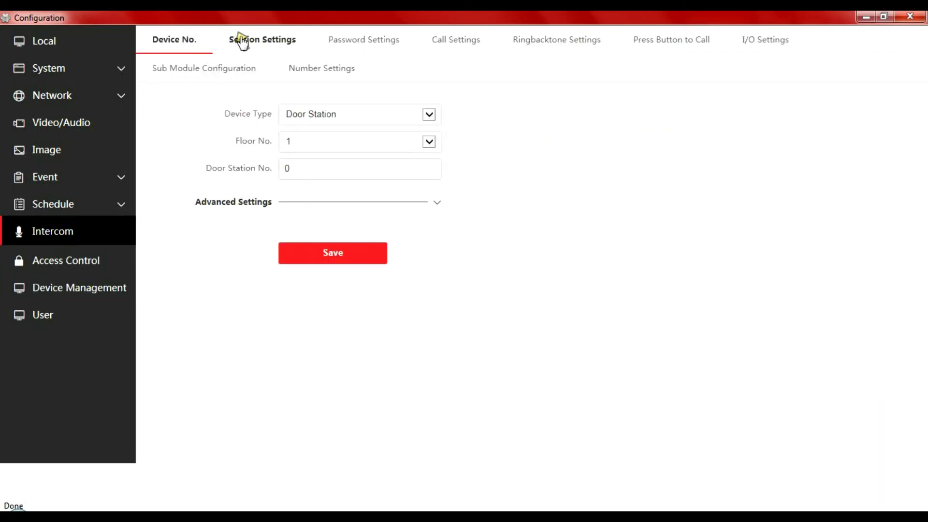
pyautogui.click(242, 41)
pyautogui.click(310, 114)
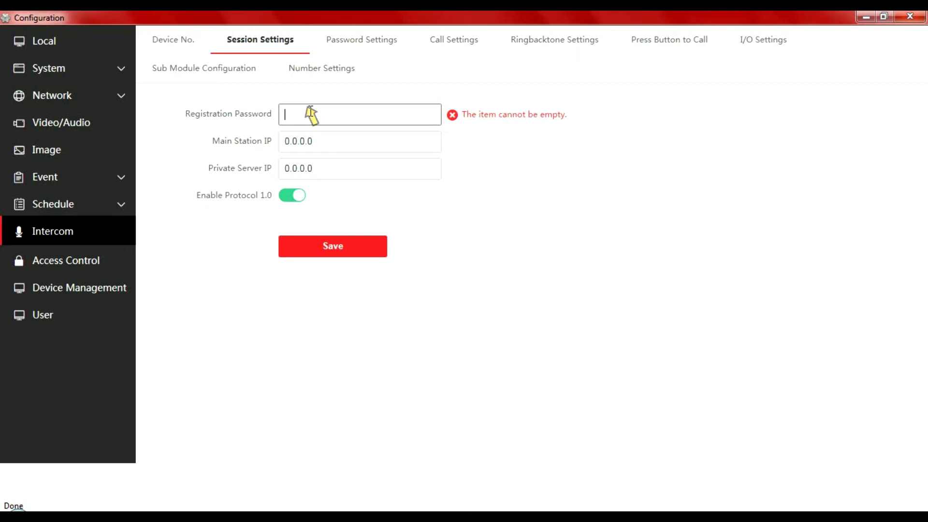
pyautogui.write('123')
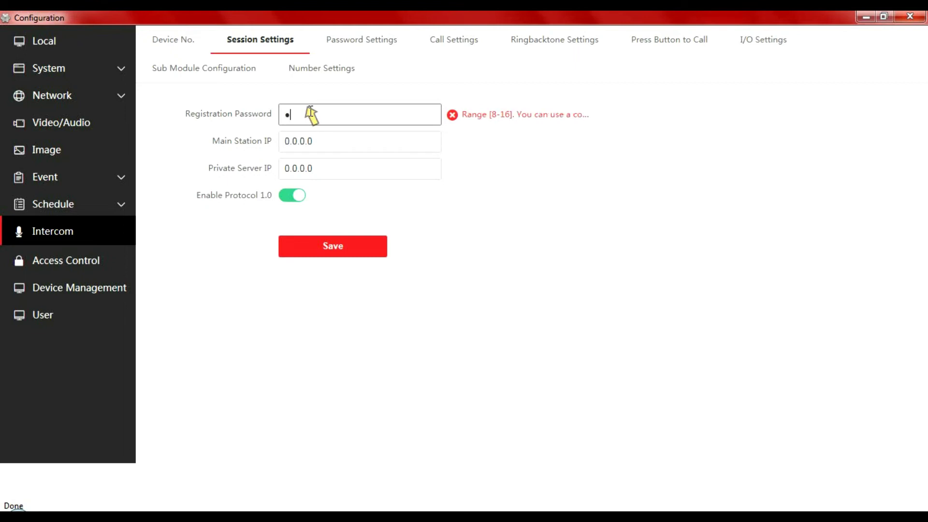
pyautogui.write('45678')
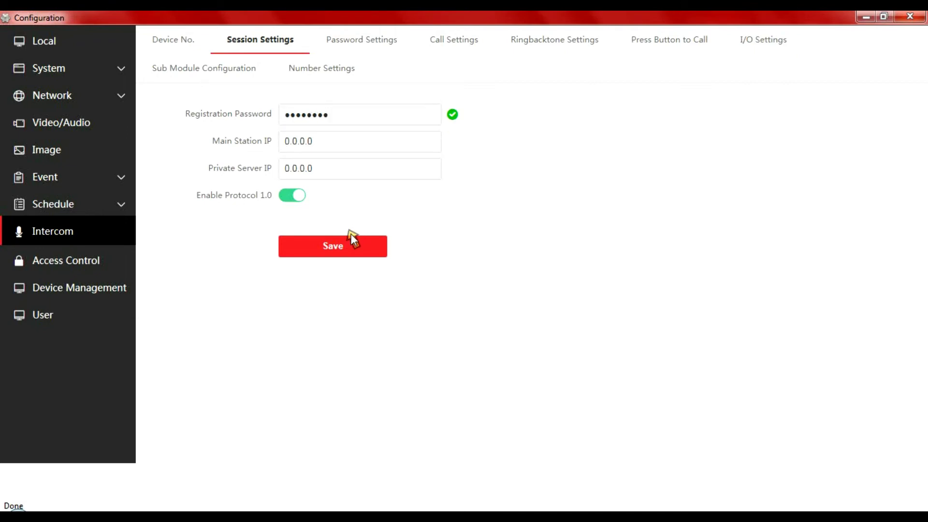
pyautogui.click(344, 247)
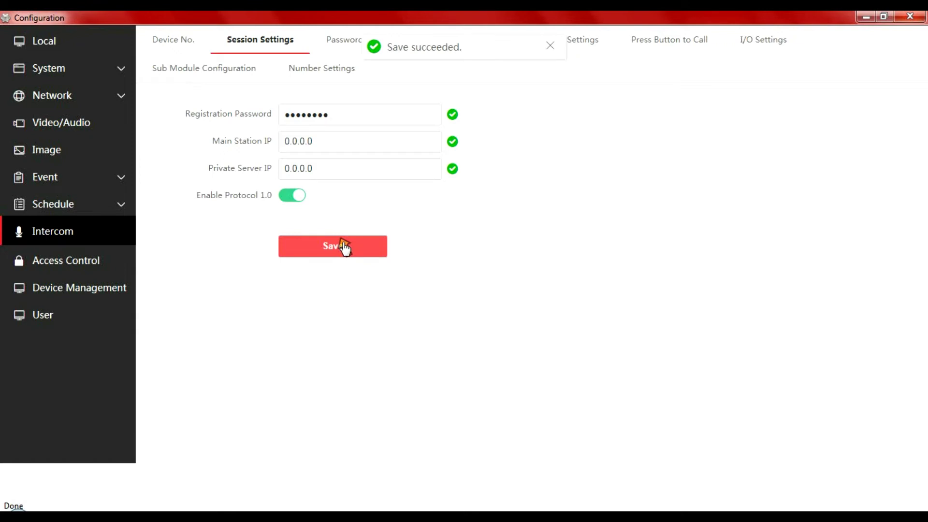
pyautogui.click(910, 17)
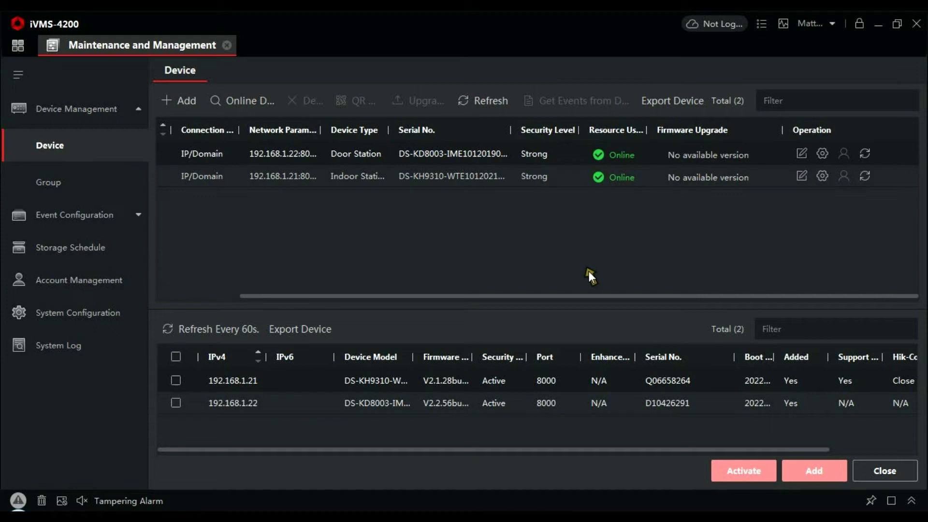
# - In the handset's Group Network Settings, enter the registration password, set door station IP 192.168.1.22, and save
pyautogui.click(822, 176)
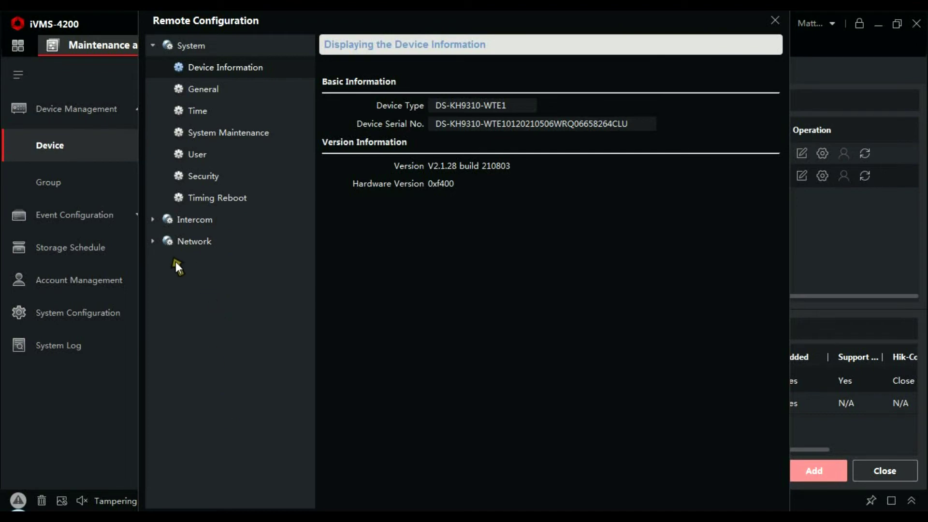
pyautogui.click(153, 241)
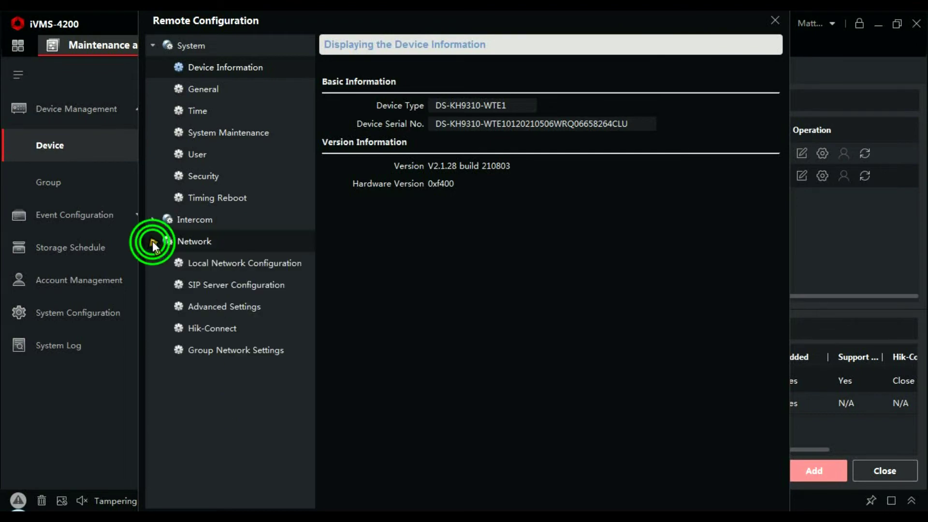
pyautogui.click(240, 349)
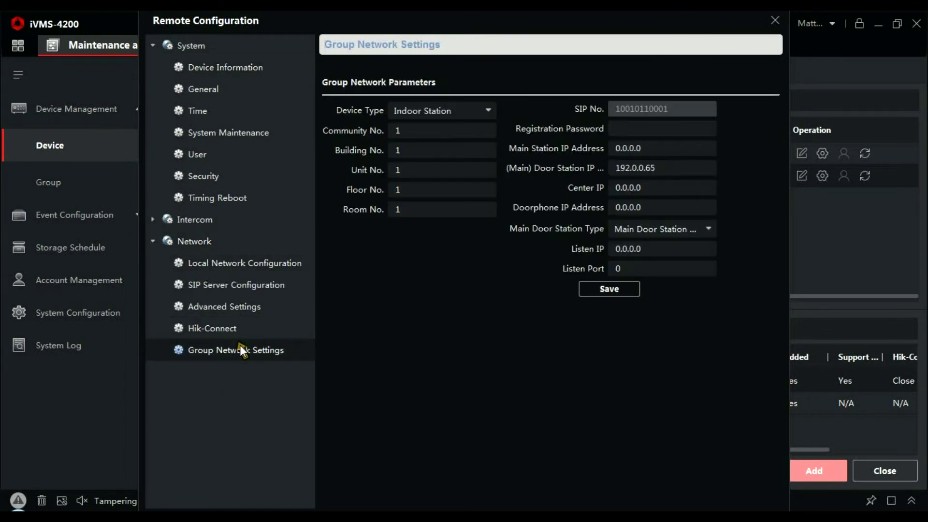
pyautogui.click(653, 134)
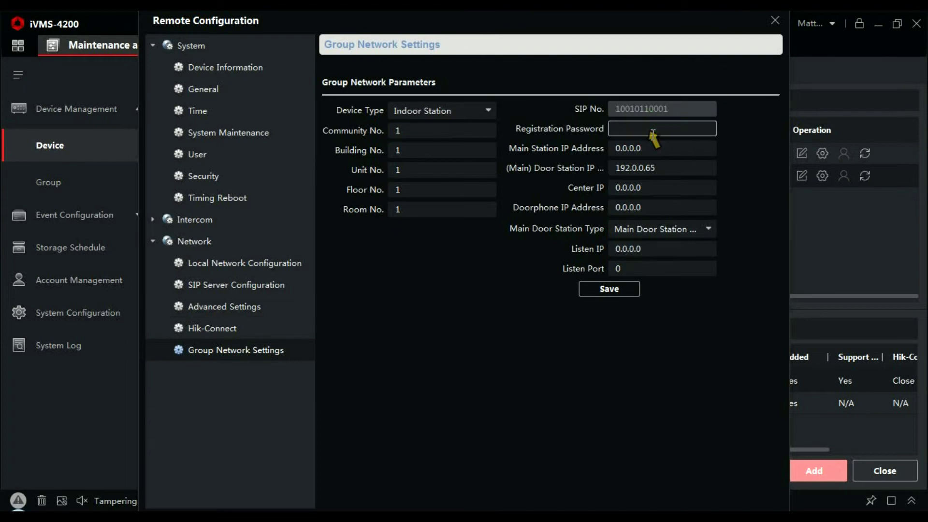
pyautogui.write('12345678')
pyautogui.click(671, 167)
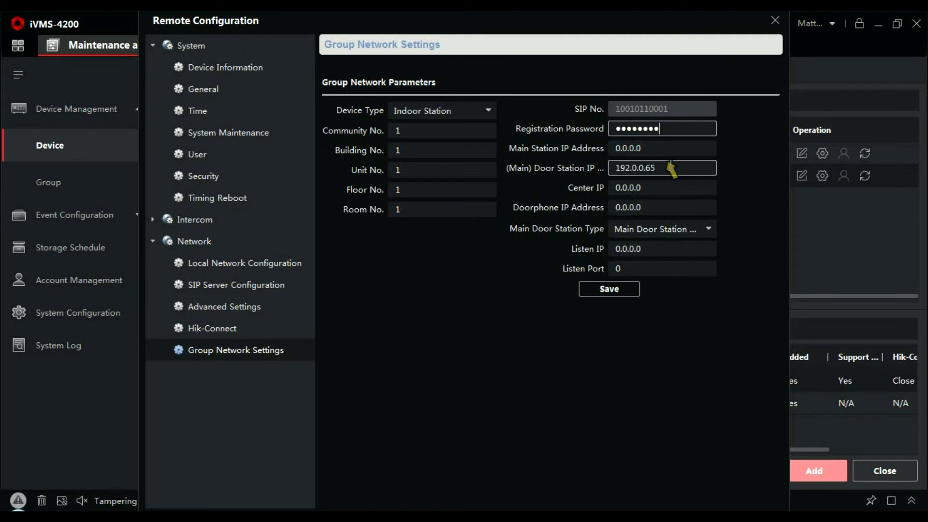
pyautogui.click(671, 168)
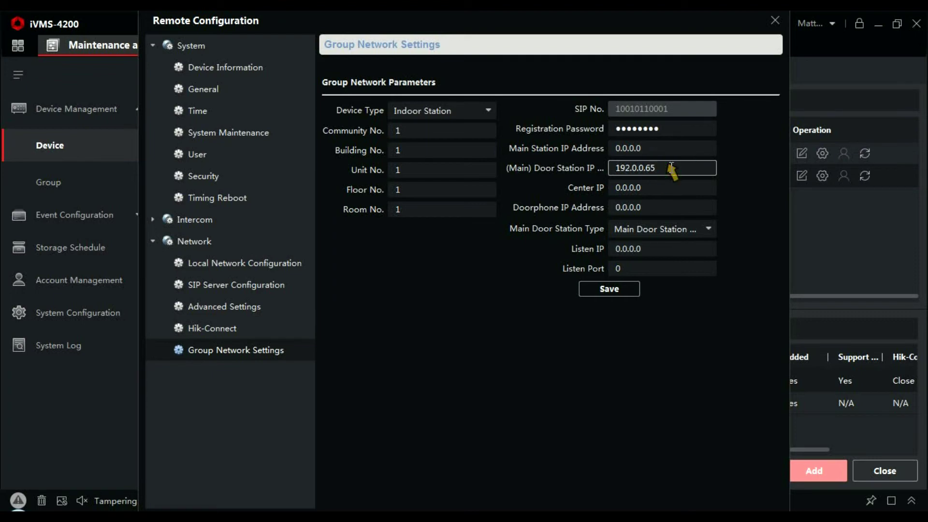
pyautogui.press('BackSpace')
pyautogui.press('BackSpace')
pyautogui.press('BackSpace')
pyautogui.press('BackSpace')
pyautogui.press('BackSpace')
pyautogui.press('BackSpace')
pyautogui.write('168.1.22')
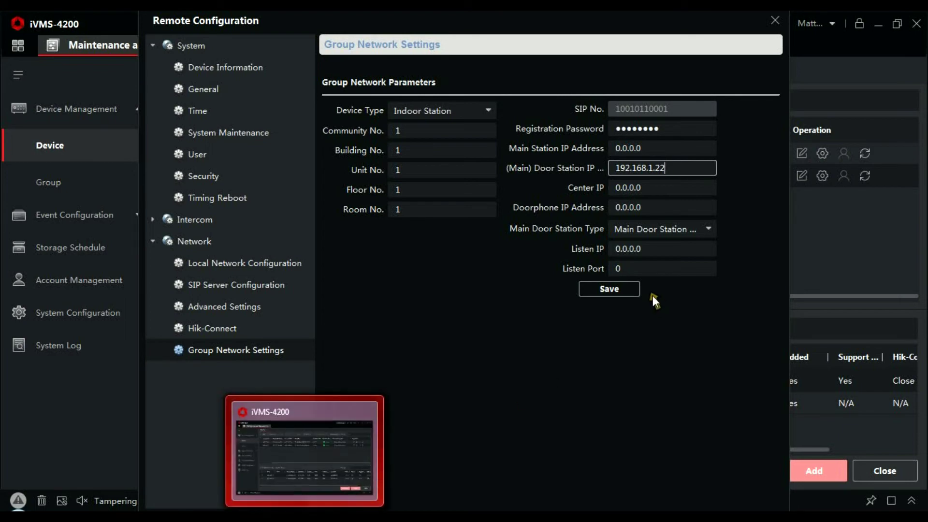
pyautogui.click(625, 288)
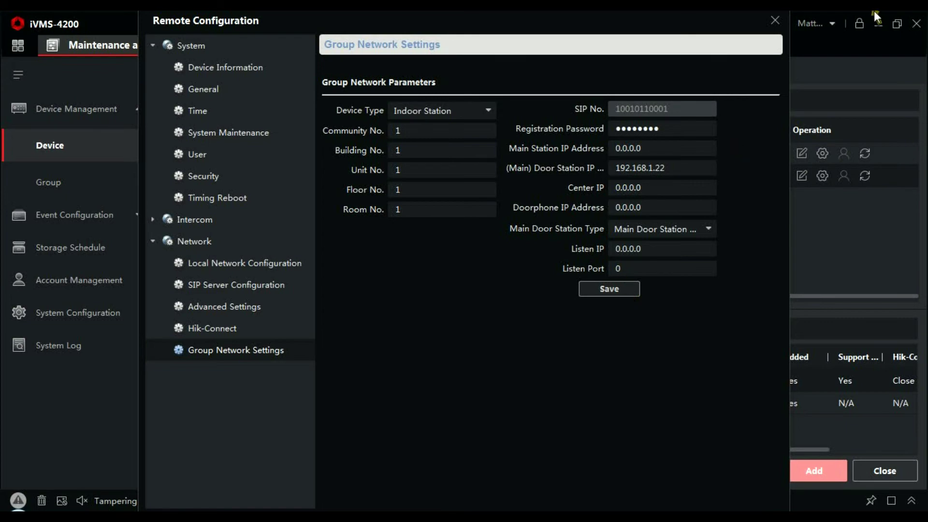
# - Reopen Door's Device Management full-screen to check the indoor station shows Online
pyautogui.click(774, 19)
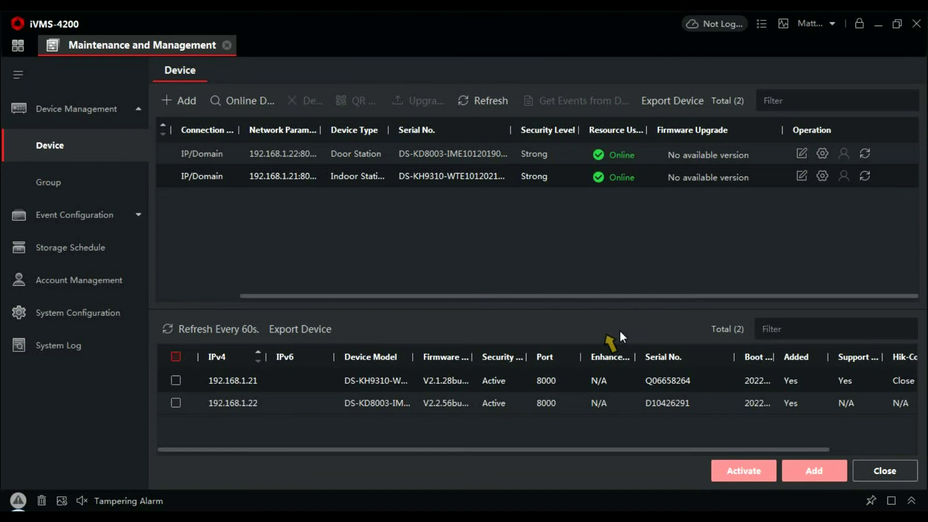
pyautogui.click(823, 156)
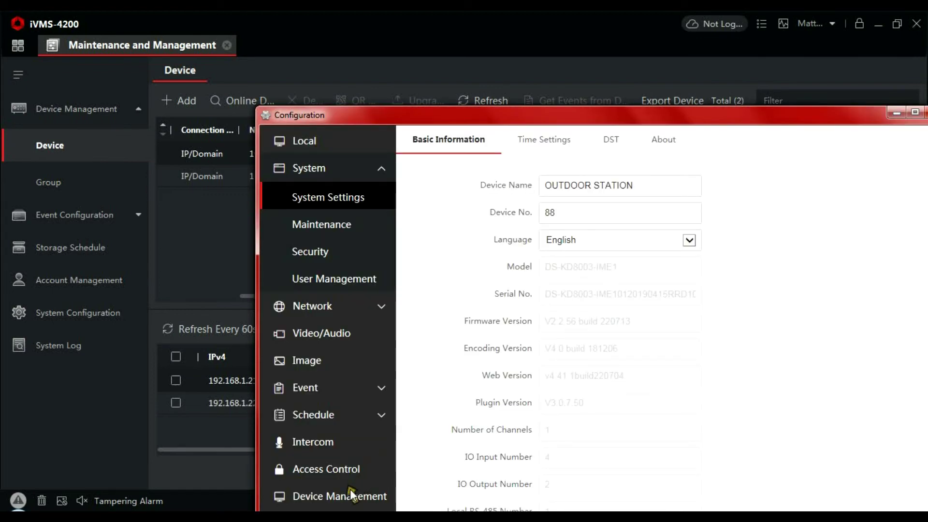
pyautogui.click(344, 494)
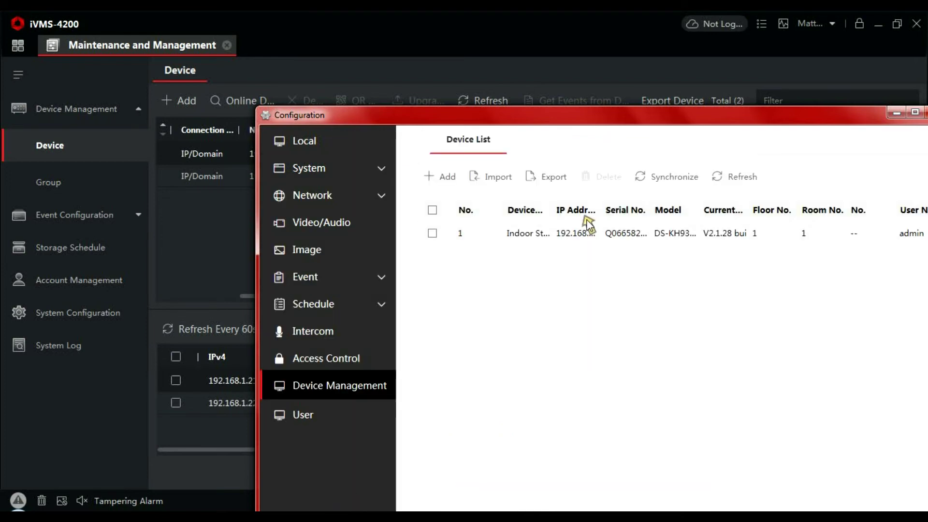
pyautogui.moveTo(647, 122); pyautogui.dragTo(546, 113)
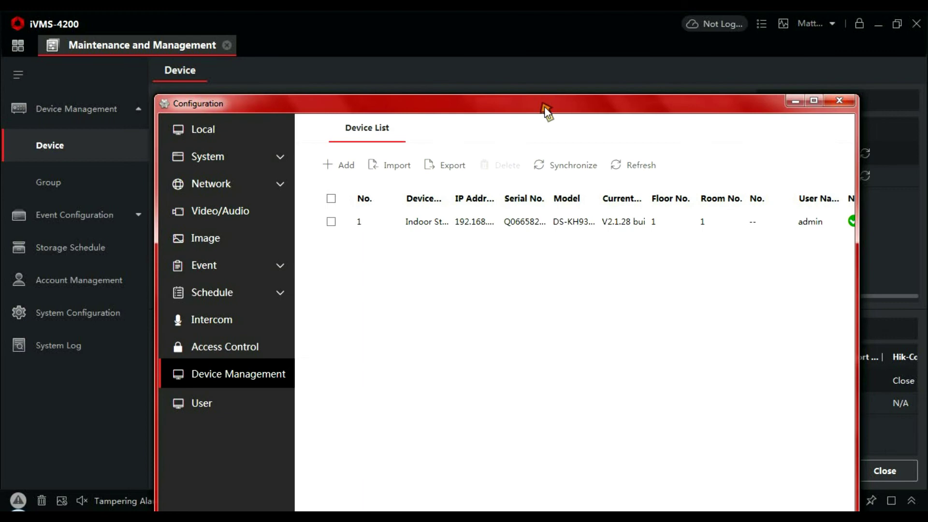
pyautogui.doubleClick(544, 106)
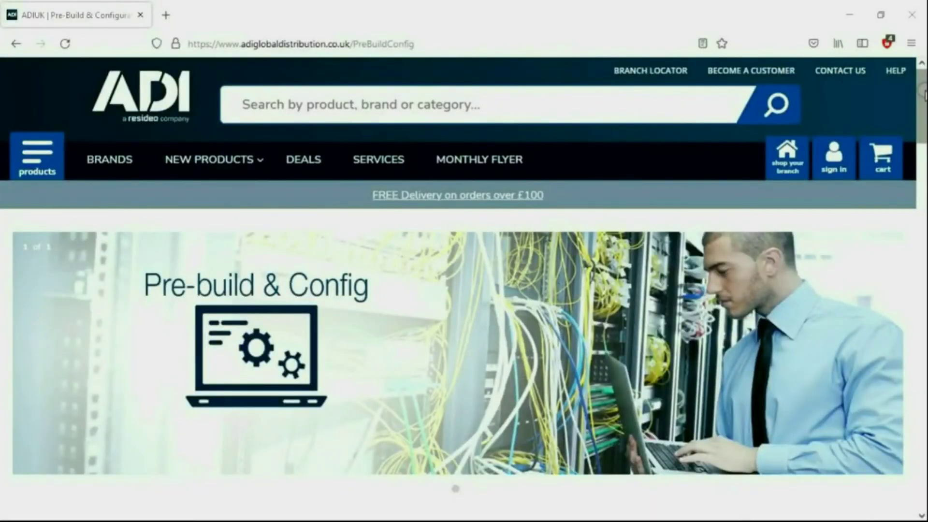
pyautogui.moveTo(921, 87); pyautogui.dragTo(922, 218)
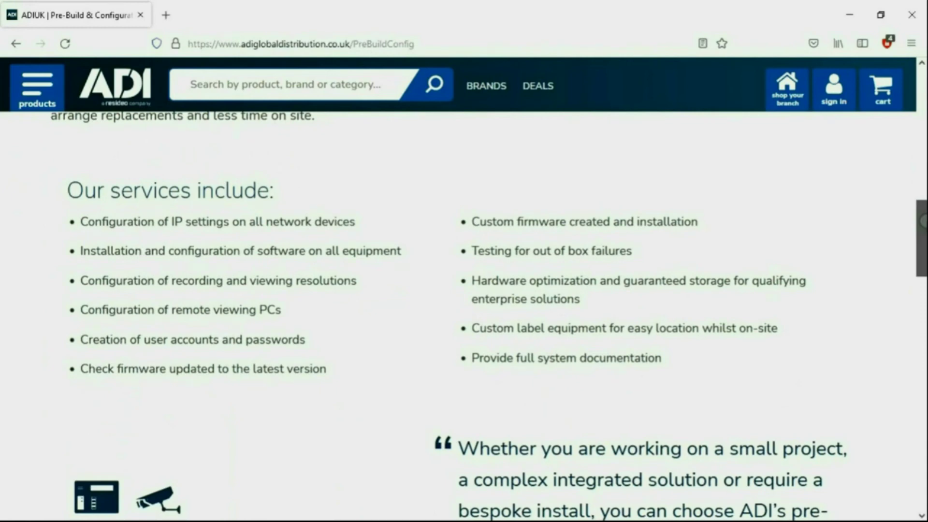
# - Scroll the ADI Pre-Build & Config page down past the service tiers to the contact banner
pyautogui.moveTo(922, 219); pyautogui.dragTo(922, 318)
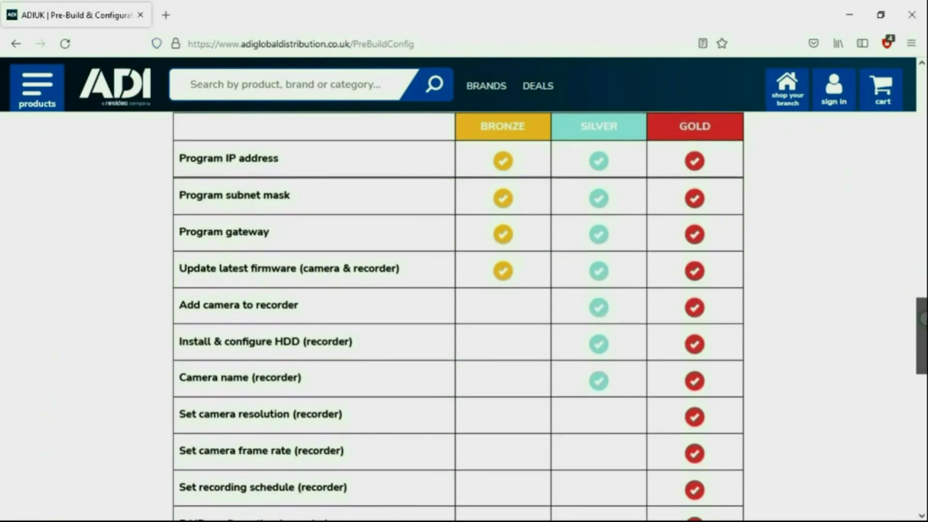
pyautogui.moveTo(922, 319); pyautogui.dragTo(922, 379)
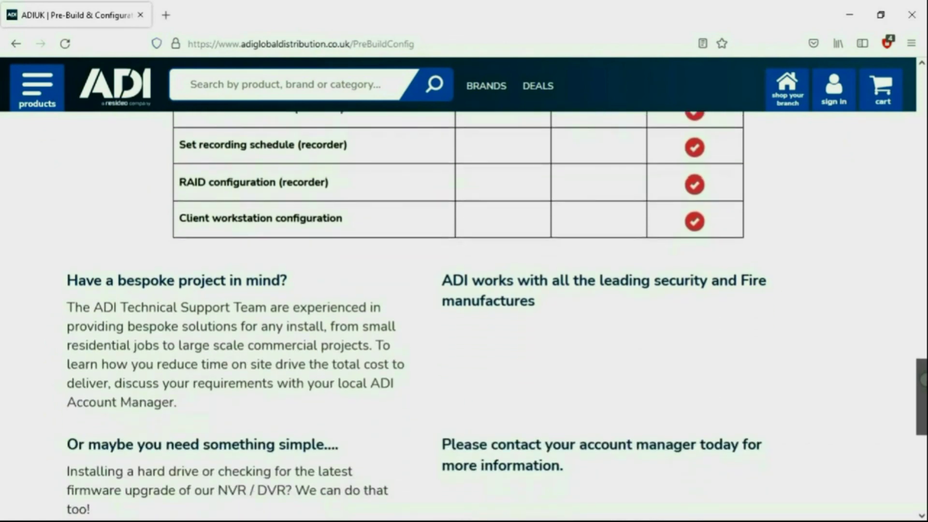
pyautogui.moveTo(922, 379); pyautogui.dragTo(922, 408)
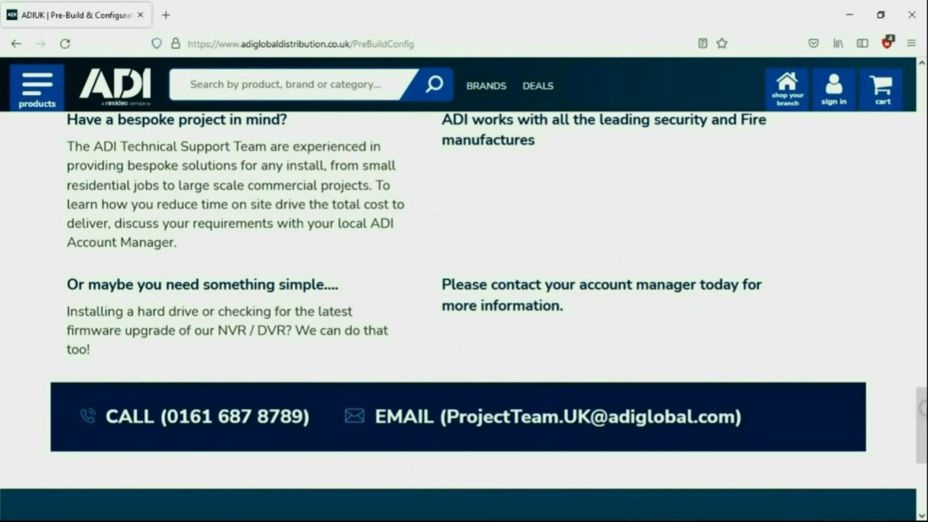